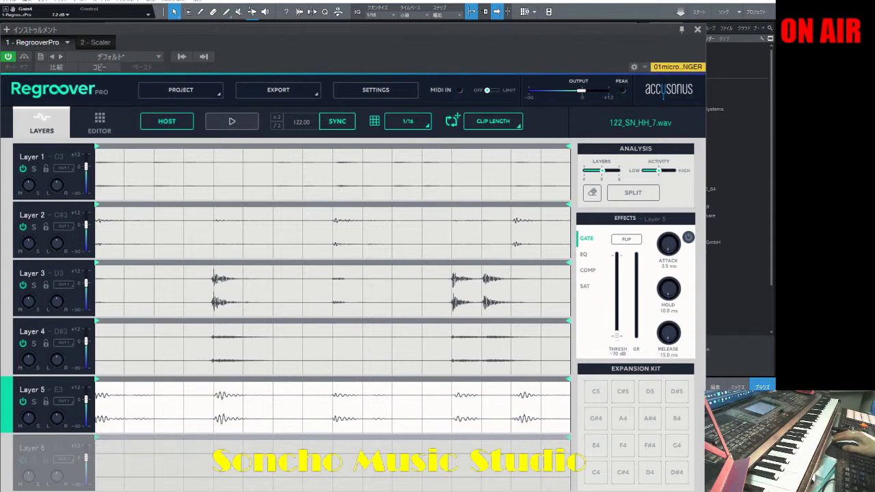
Step: Play the whole loop, and audition Layers 5, 4 and 3 one at a time in solo
click(233, 122)
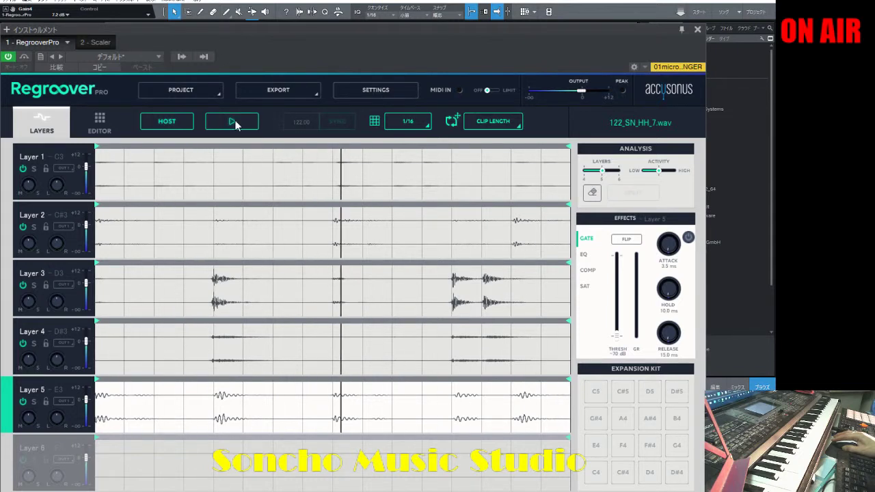
click(233, 122)
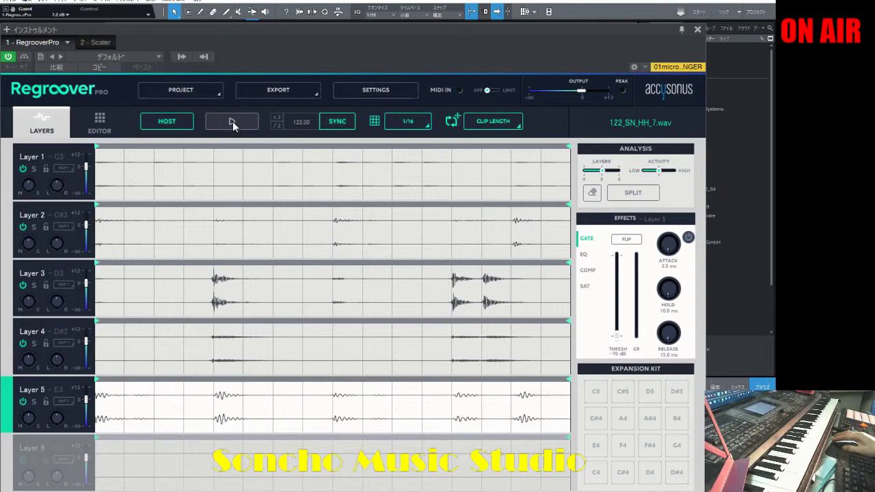
click(33, 399)
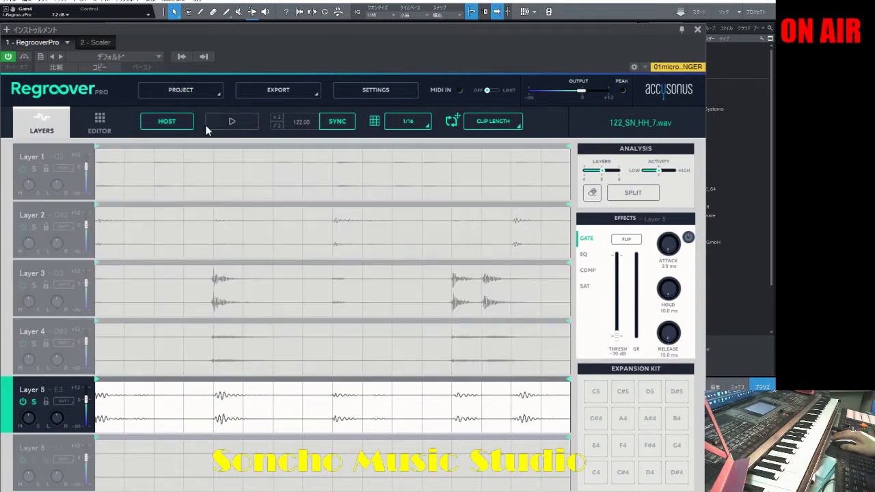
click(230, 123)
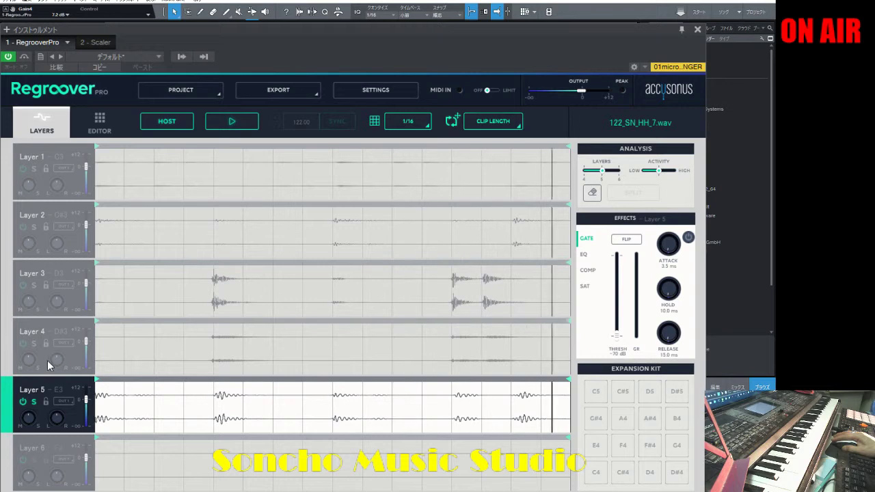
click(32, 343)
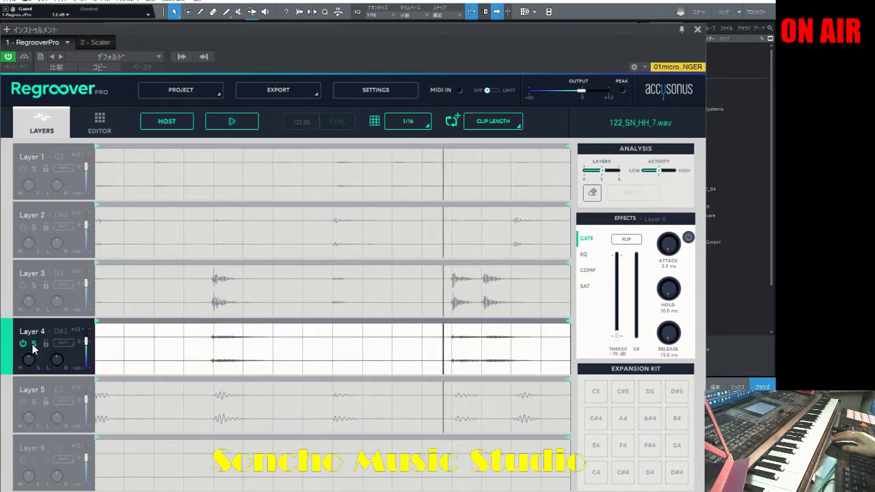
click(33, 343)
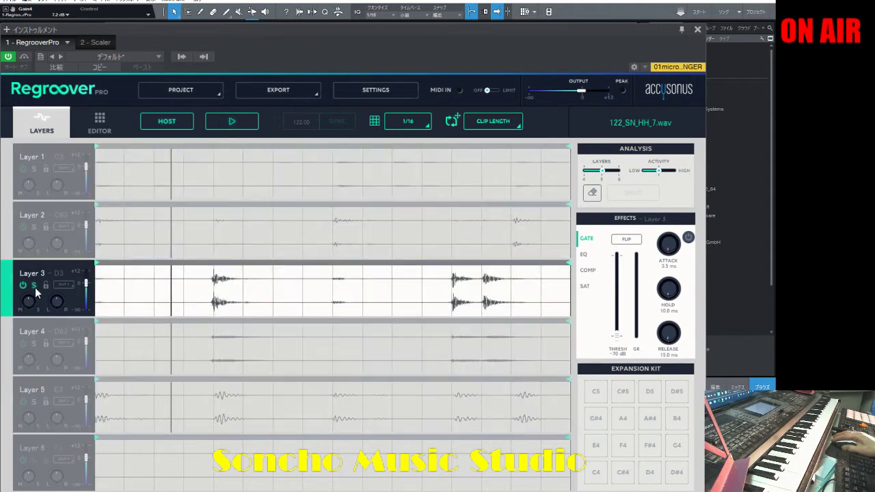
click(35, 286)
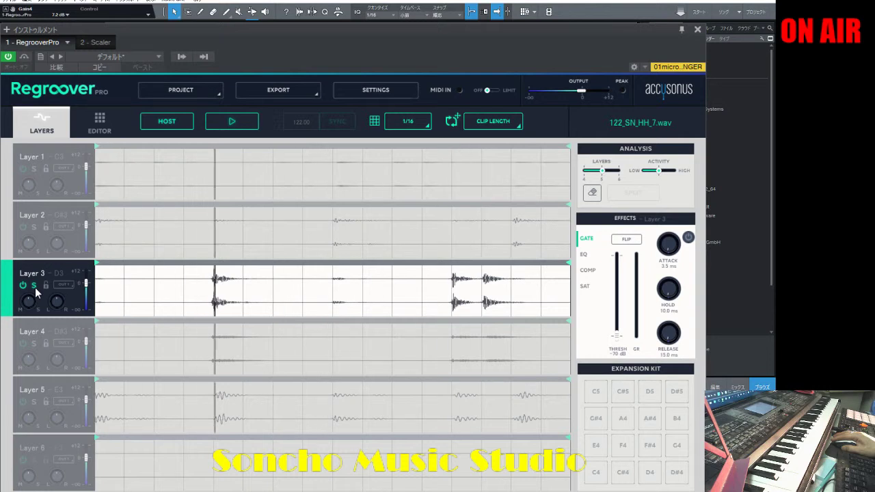
click(35, 287)
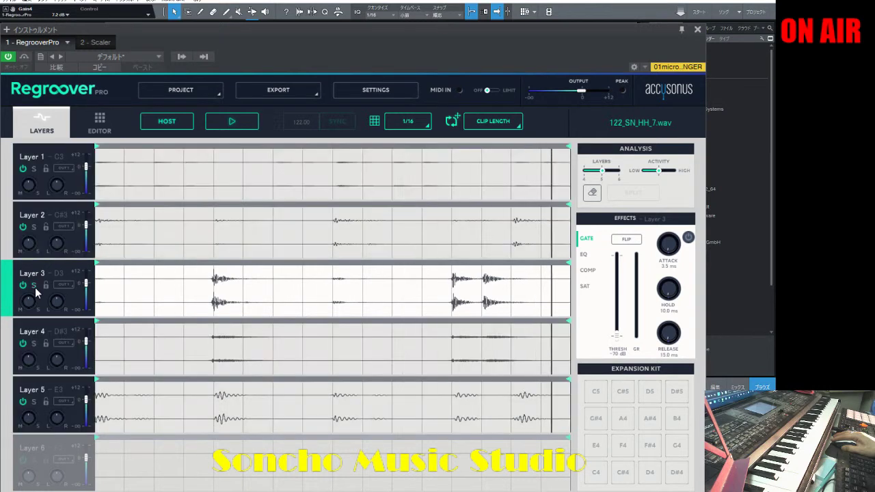
click(246, 123)
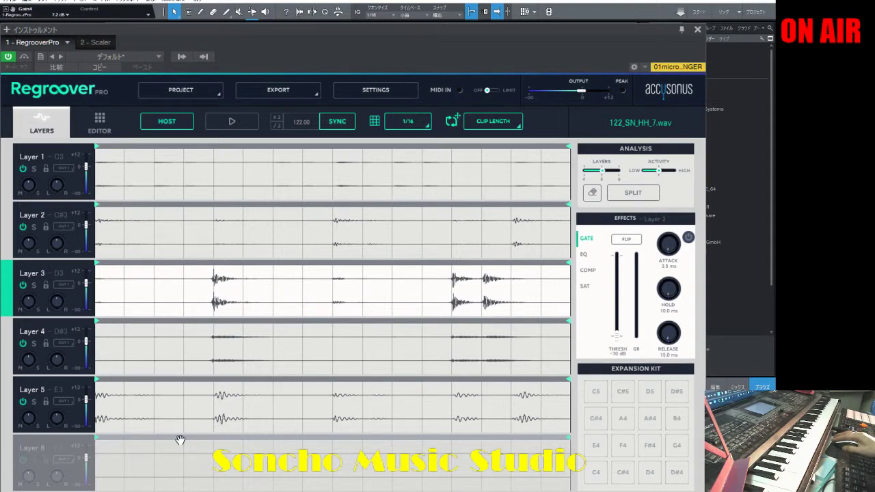
Step: Solo Layer 5 during playback and enable its gate with the threshold at about -30 dB
click(31, 401)
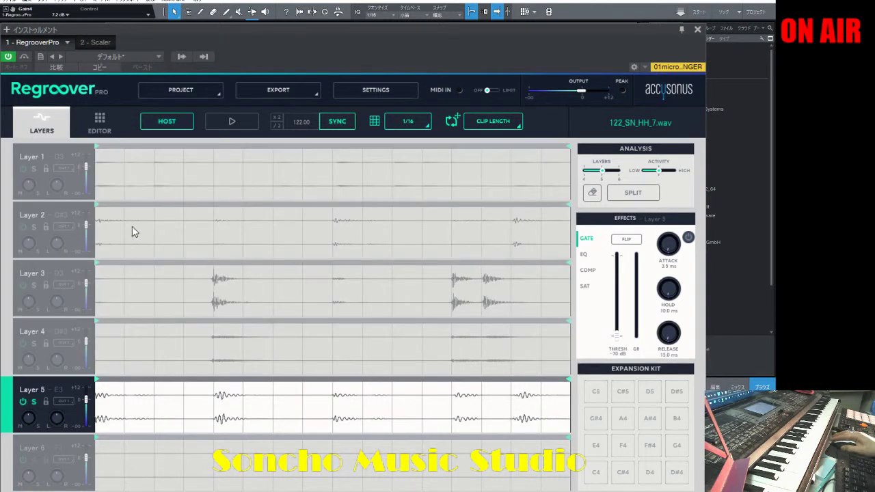
click(230, 122)
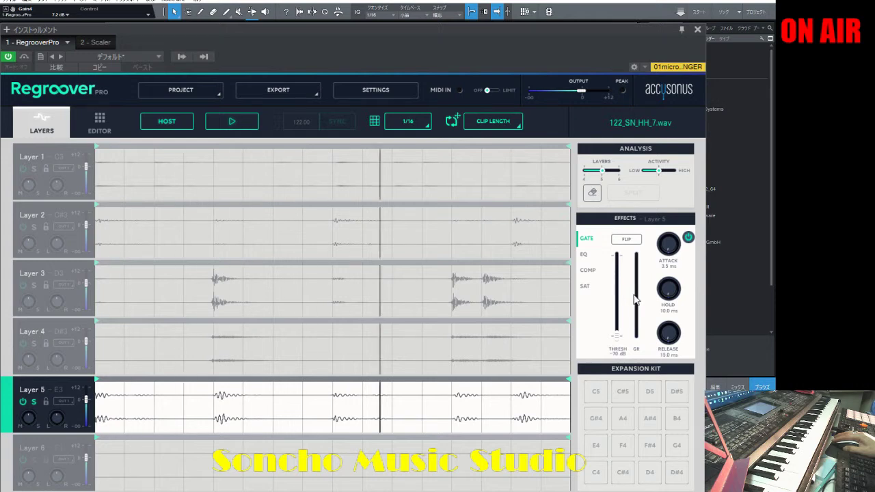
drag(617, 337, 619, 295)
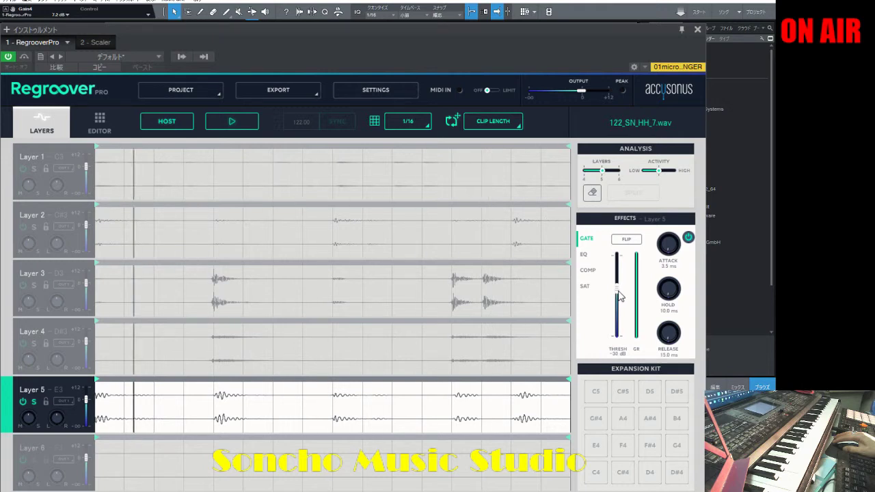
Step: Enable the compressor on Layer 5 with a threshold of -23 dB and a gain of 4 dB
click(588, 270)
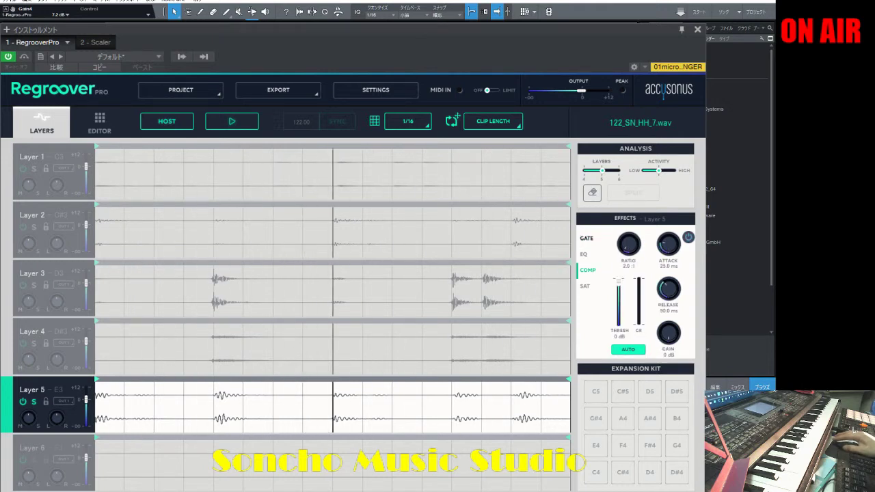
drag(621, 285, 625, 309)
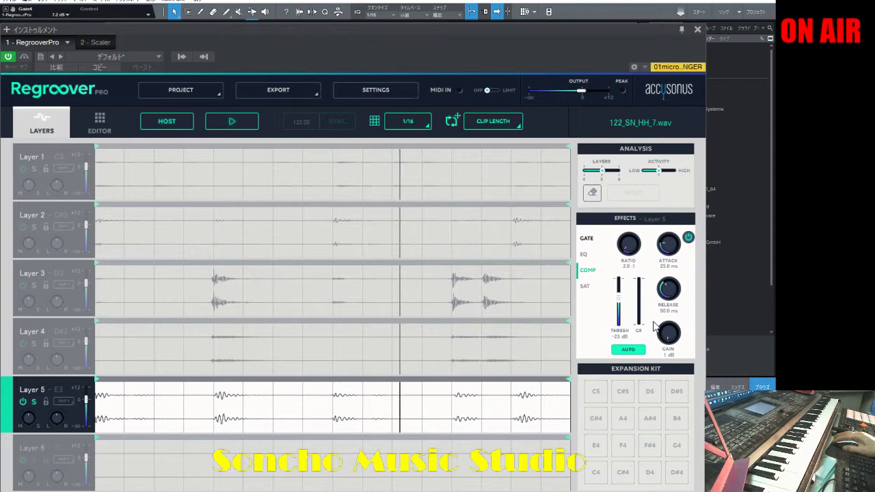
drag(669, 341, 657, 305)
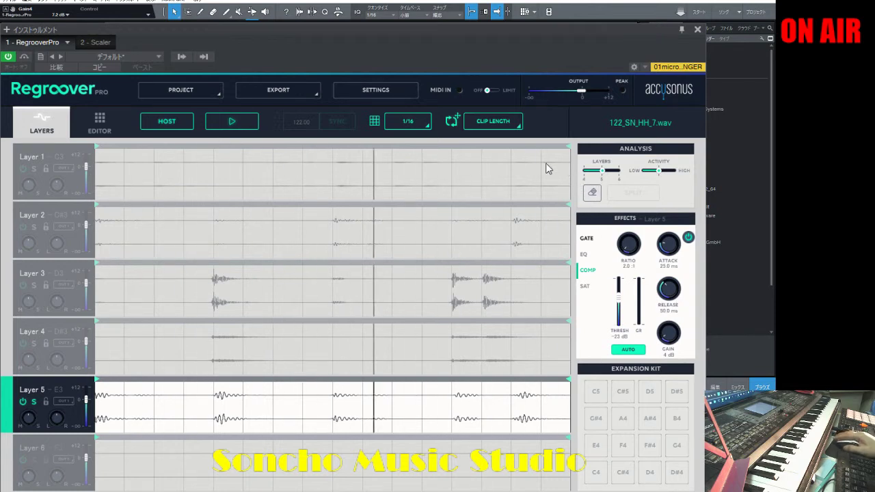
Step: Switch on the output limiter and end the solo playback of Layer 5
click(497, 90)
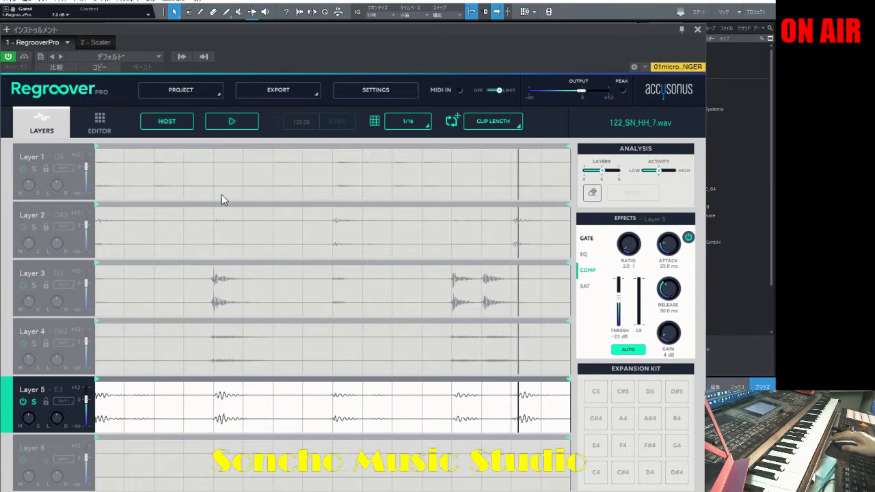
click(230, 123)
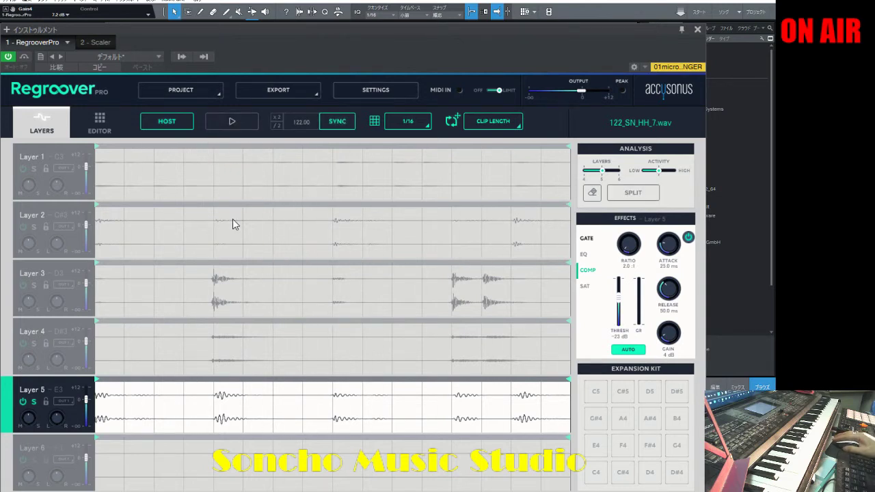
click(33, 402)
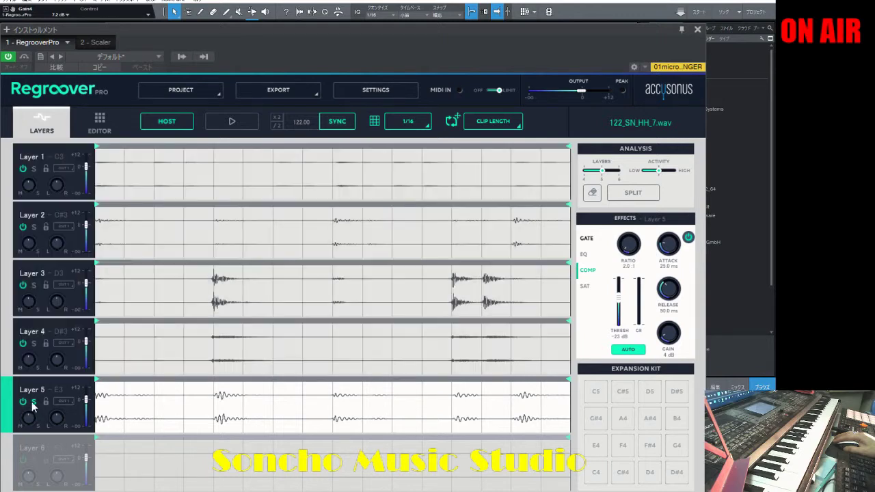
Step: Audition hits directly from the waveforms of Layers 4, 3 and 2
click(209, 349)
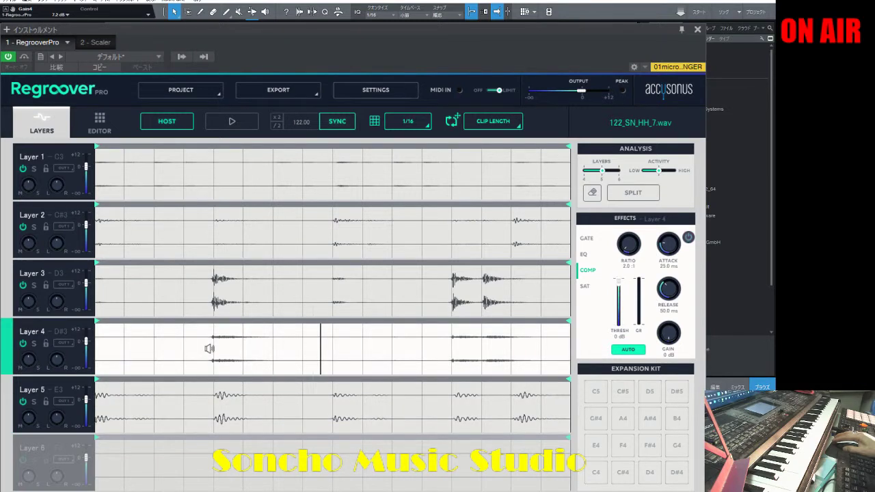
click(204, 289)
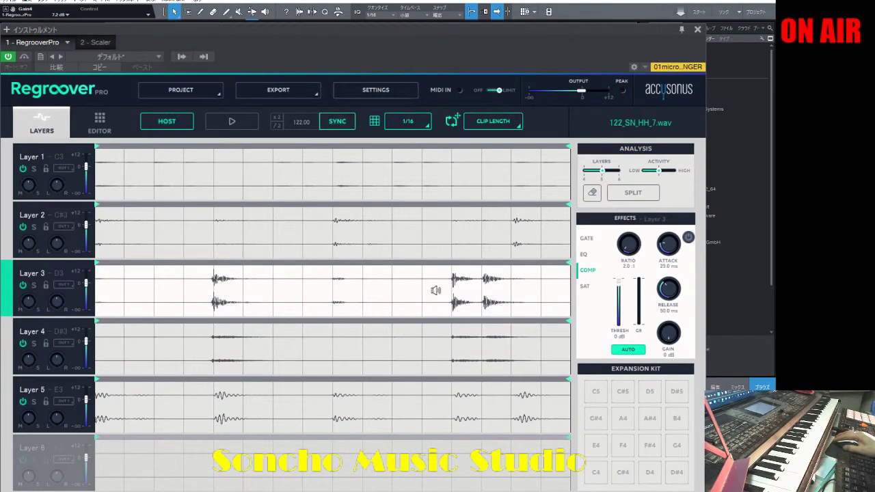
click(318, 240)
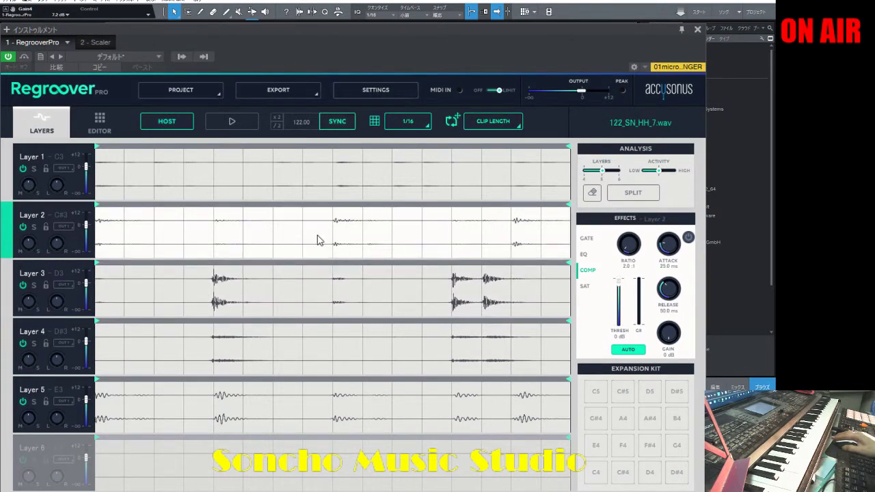
click(204, 352)
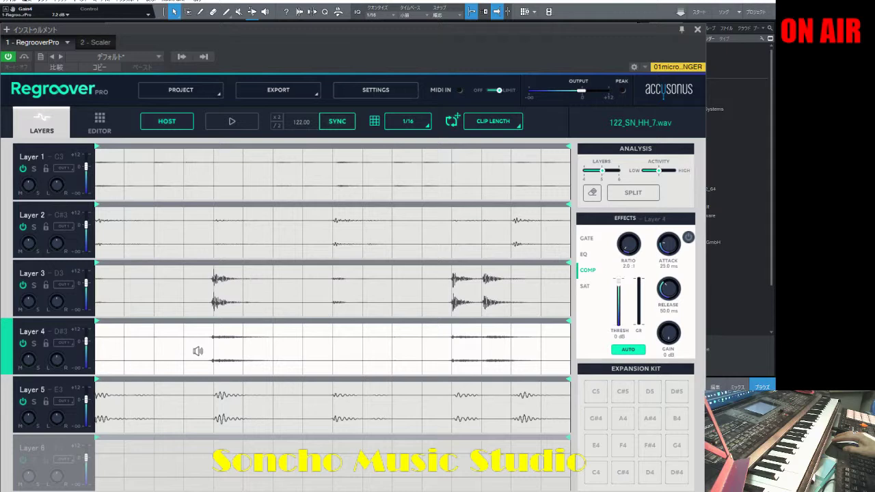
click(197, 350)
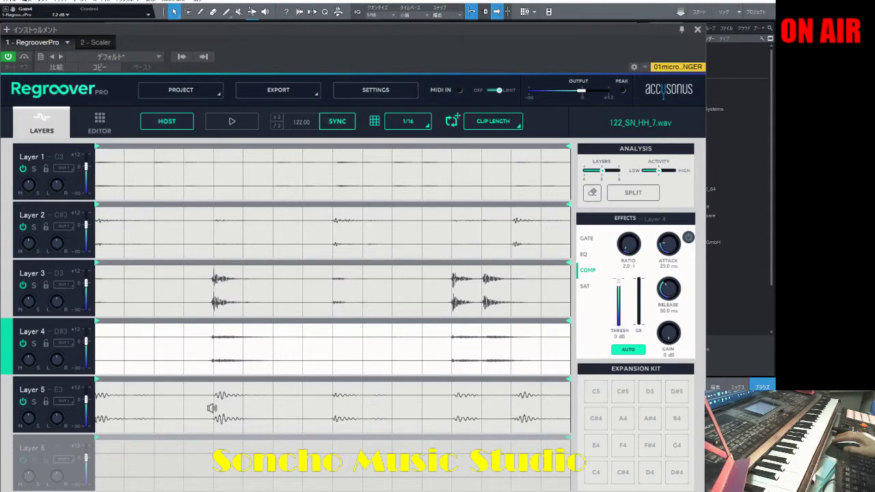
Step: Select Layer 5's second hit over two 1/16 grid divisions and assign it to expansion kit pad C4
click(194, 409)
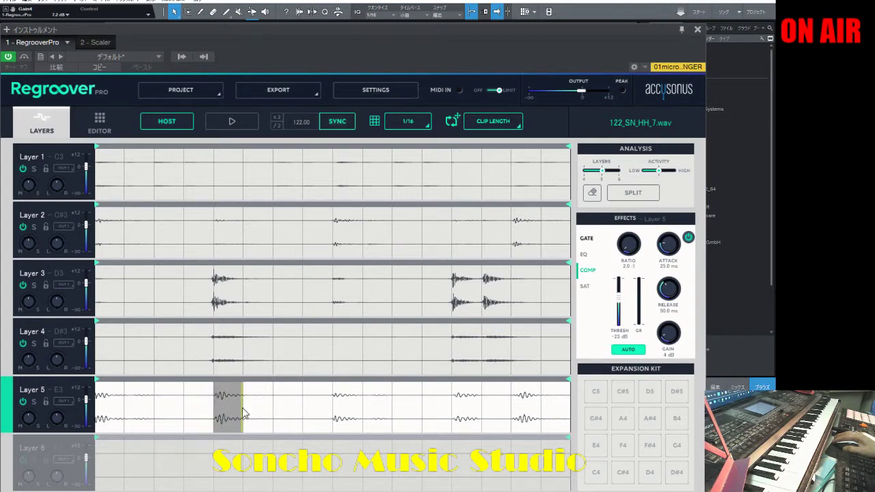
drag(255, 408, 262, 408)
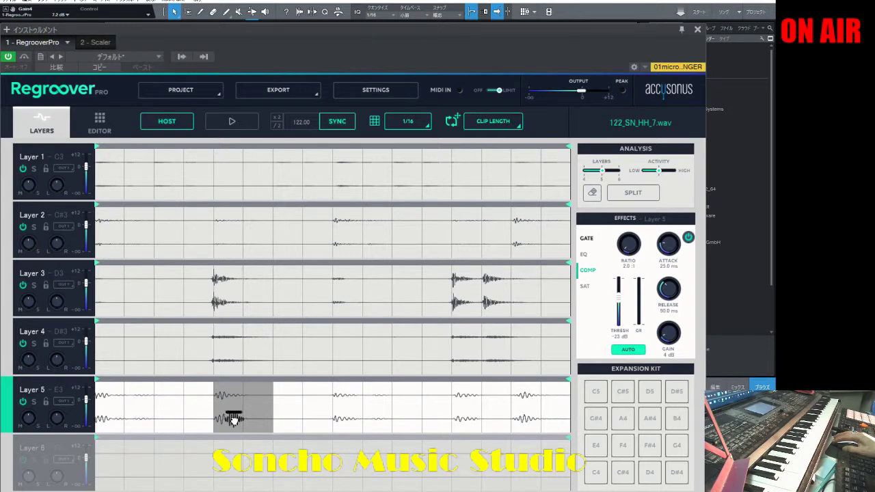
drag(233, 418, 592, 476)
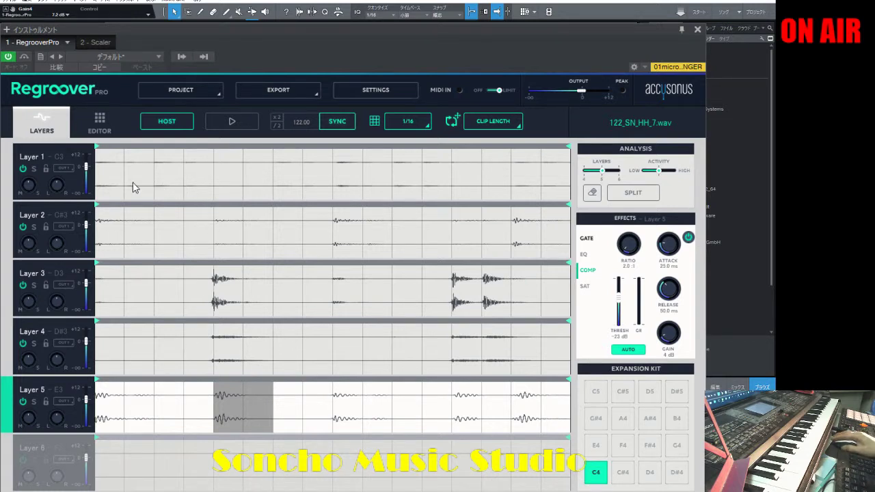
Step: Solo Layer 1 during playback and raise its level to about 4.5 dB
click(34, 169)
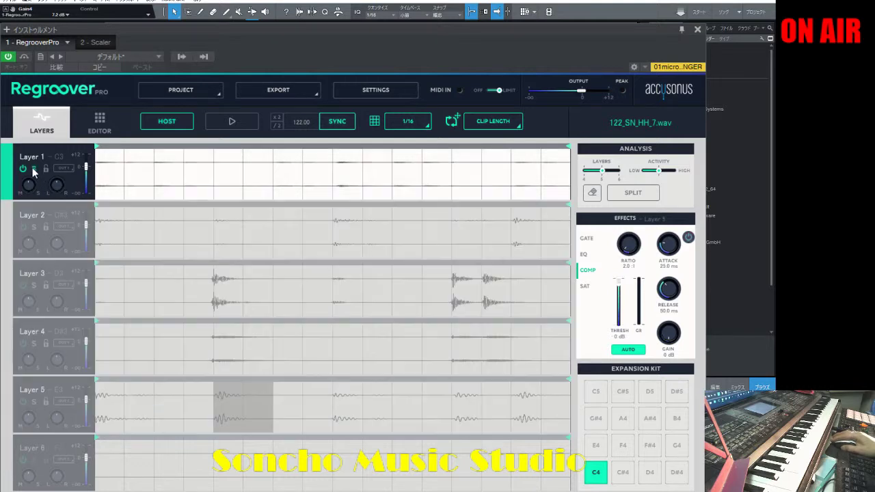
click(241, 123)
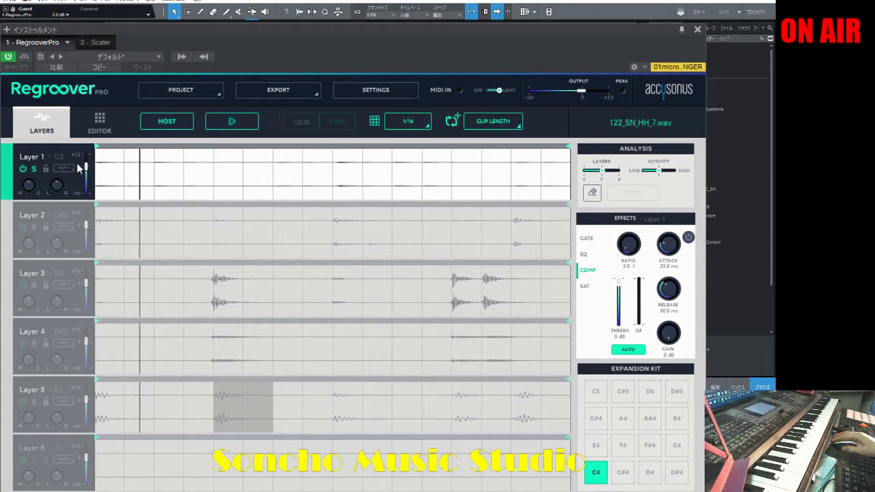
drag(85, 168, 83, 164)
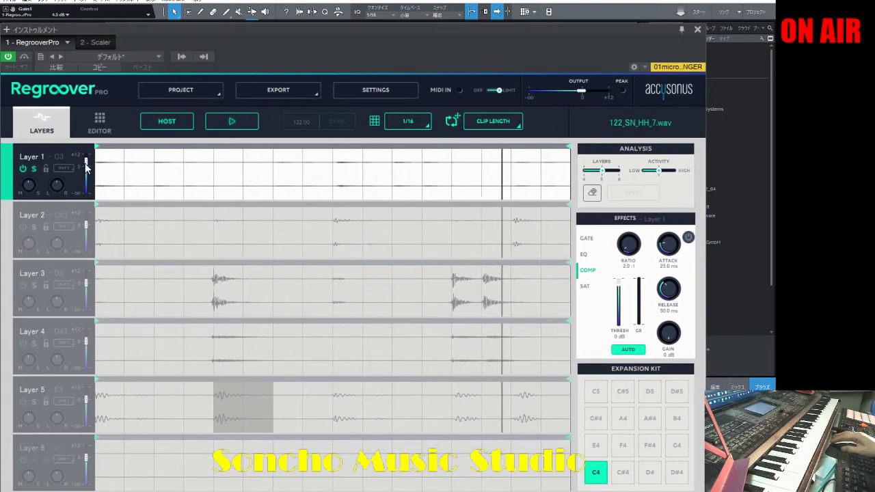
Step: Enable the compressor on Layer 1 with a gain of 5 dB, and stop playback
click(689, 238)
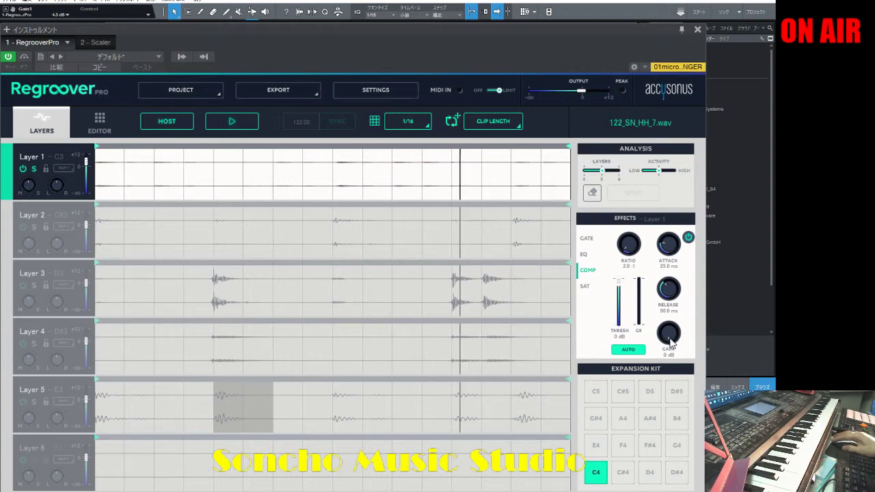
drag(670, 341, 668, 303)
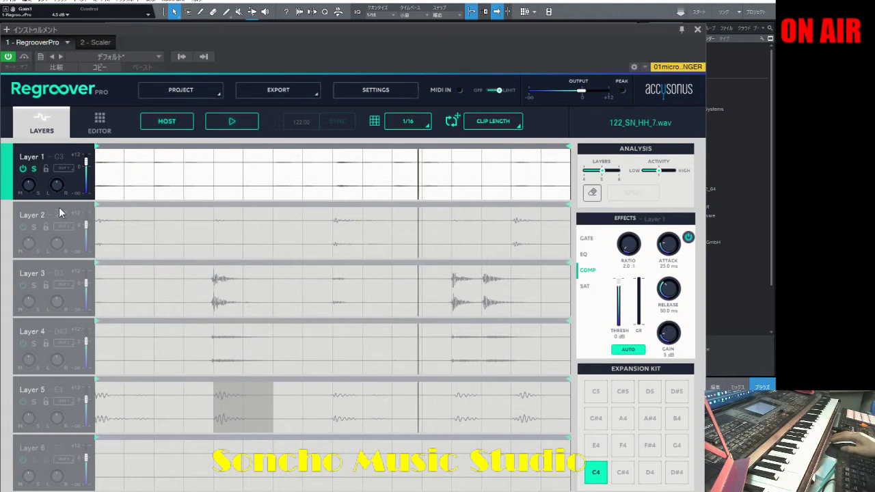
click(255, 122)
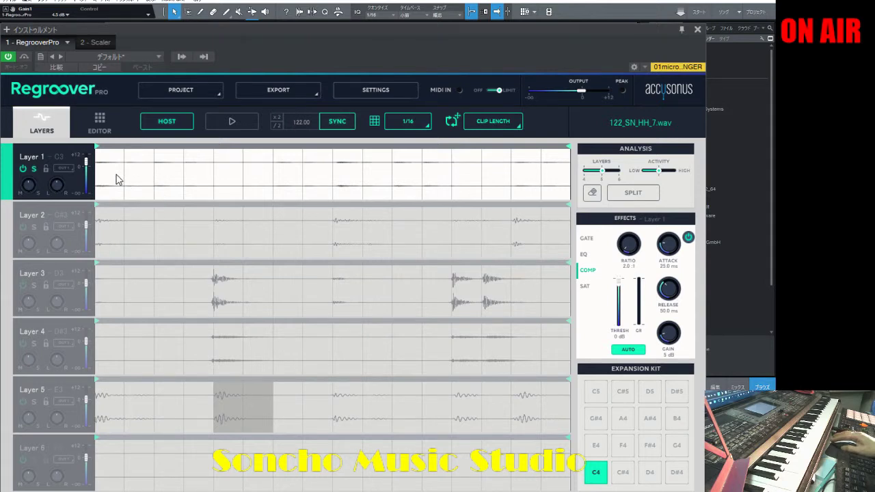
Step: Select the first two 1/16 grid divisions of Layer 1 and assign them to expansion kit pad C#4
drag(115, 174, 125, 175)
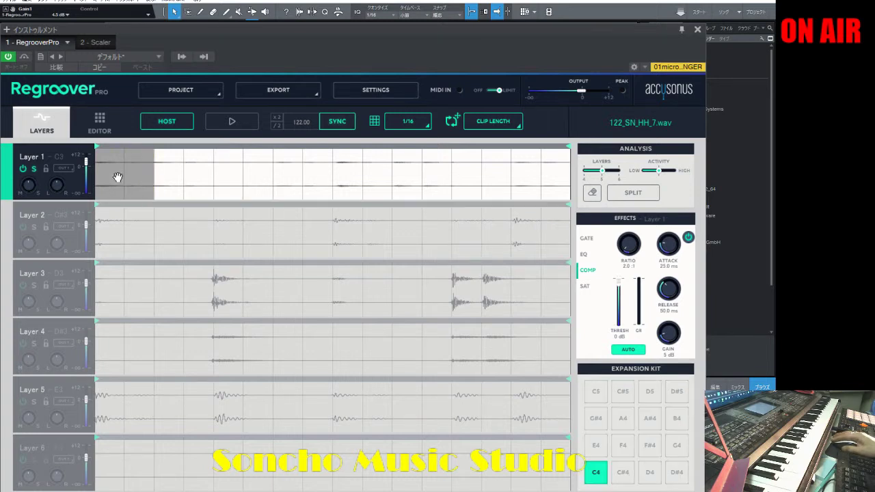
drag(123, 184, 622, 477)
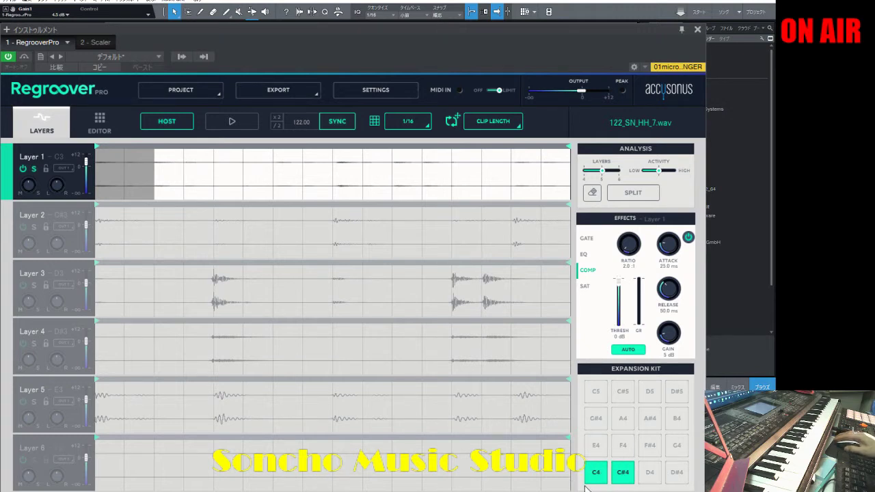
mouse_move(598, 484)
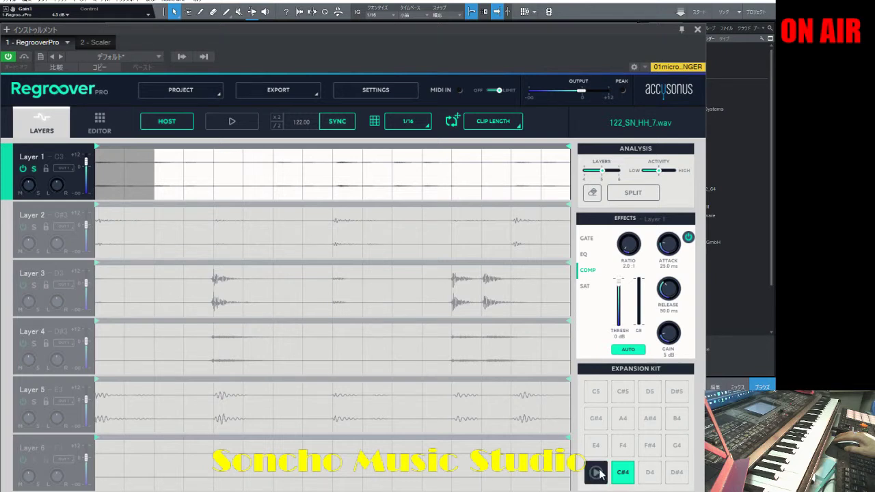
Step: Open pad C4 in the pad editor and shape its volume envelope to fall from full level to a lower sustain
mouse_move(626, 474)
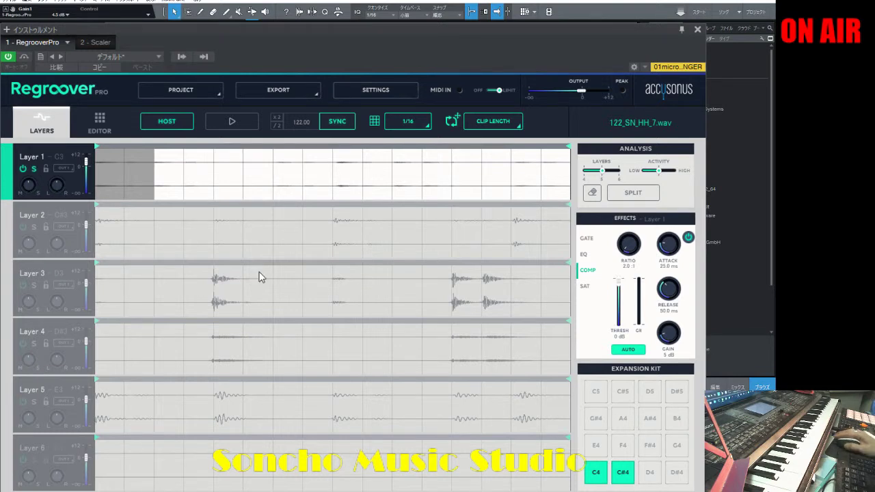
click(106, 125)
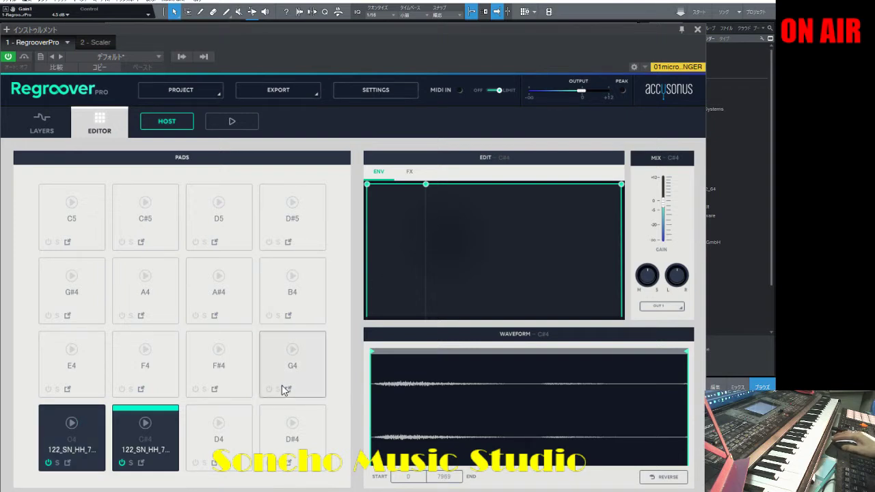
click(100, 410)
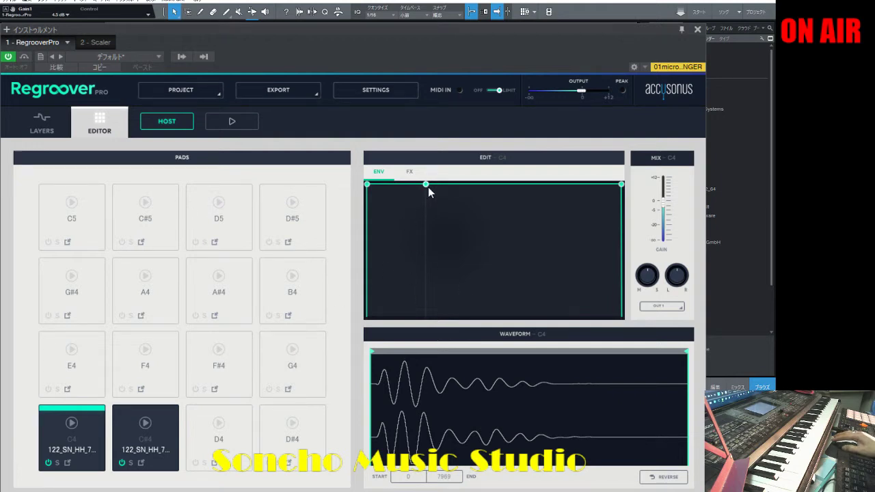
drag(426, 184, 462, 233)
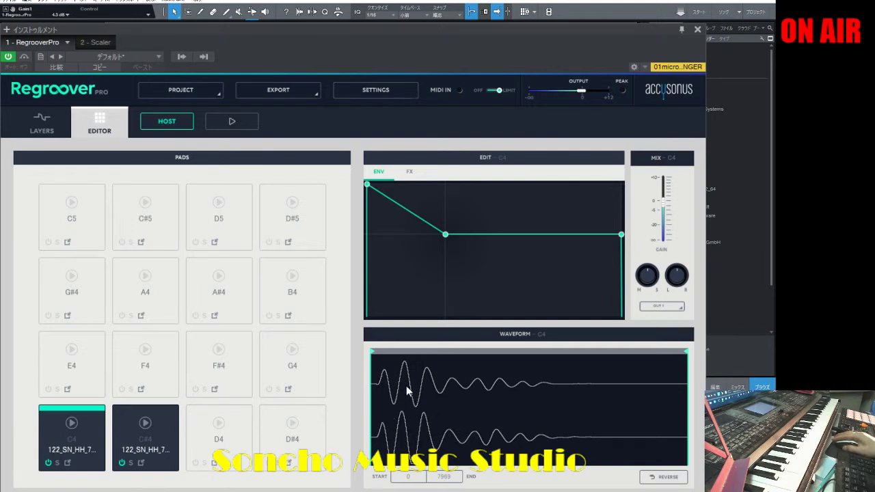
Step: Trim the waveform of pad C#4 to start at 108 and end at 7756
click(168, 434)
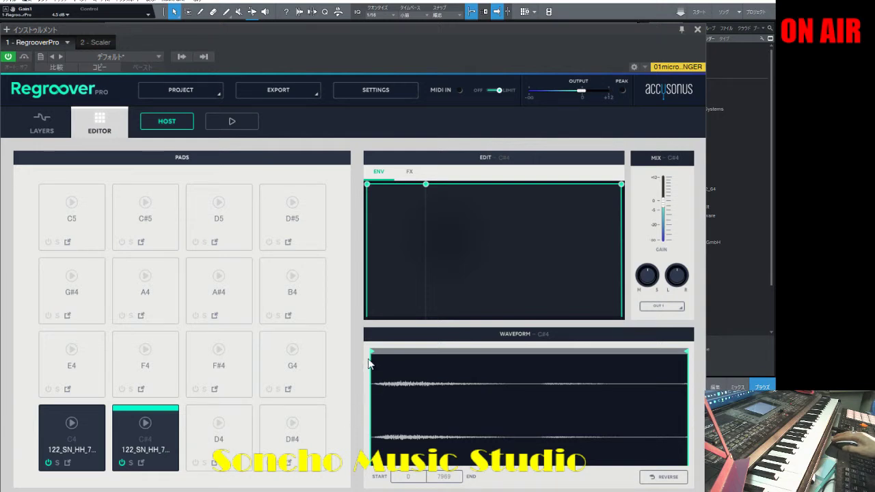
drag(372, 353, 379, 361)
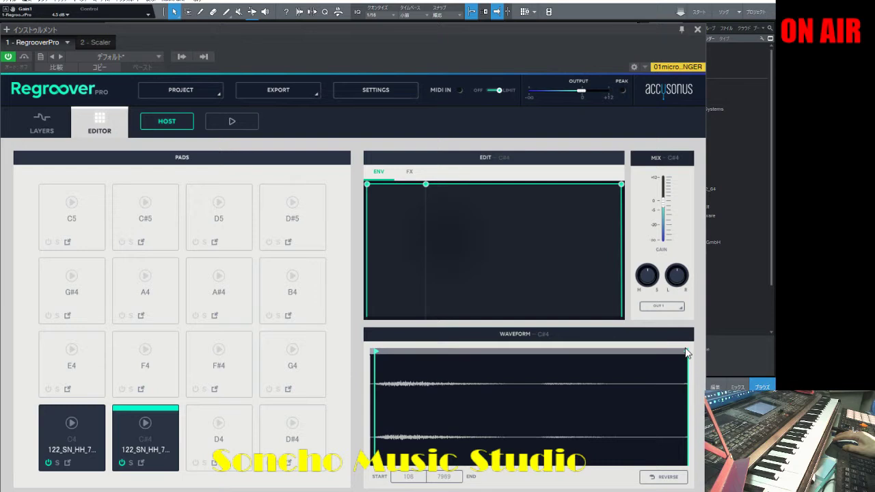
drag(687, 355, 678, 356)
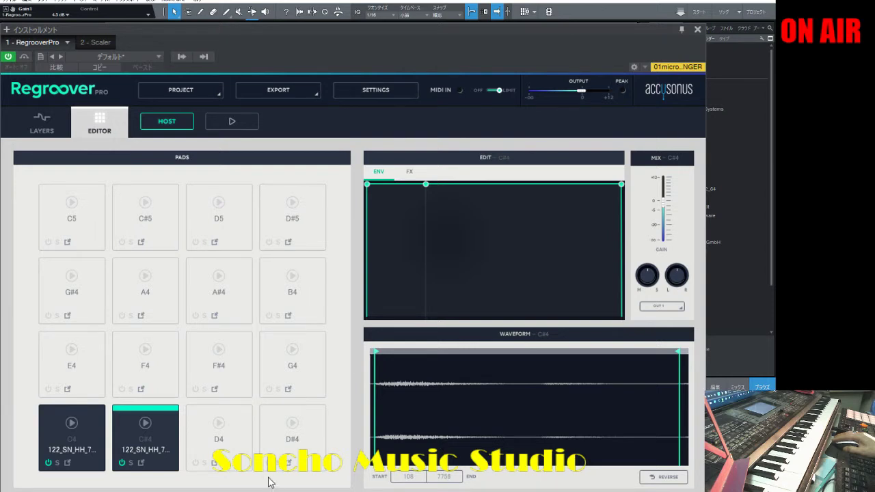
Step: Audition the samples on pads C#4 and C4
click(147, 423)
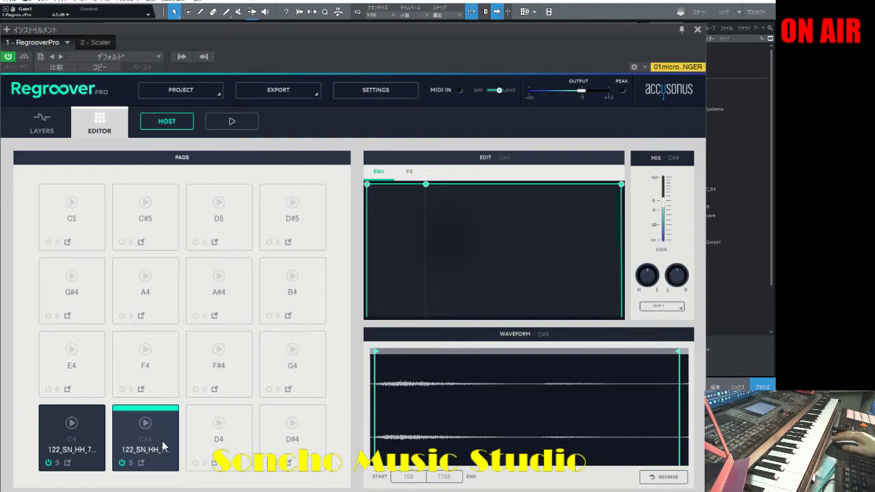
click(87, 432)
click(73, 425)
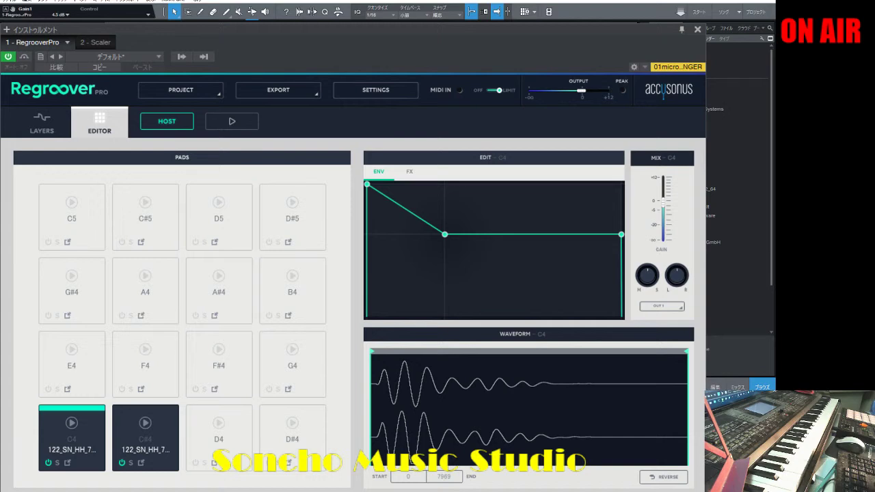
Step: Return to the layers view, unsolo Layer 1 and clear its waveform selection
click(39, 119)
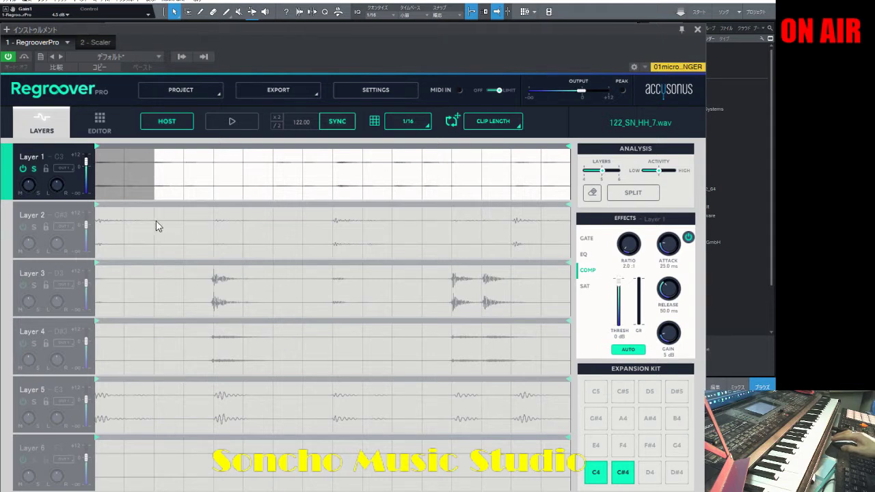
click(33, 168)
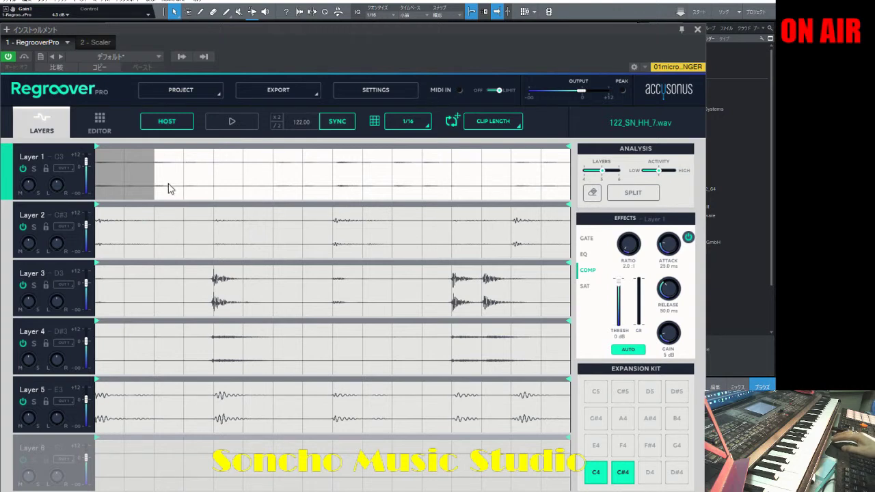
click(147, 176)
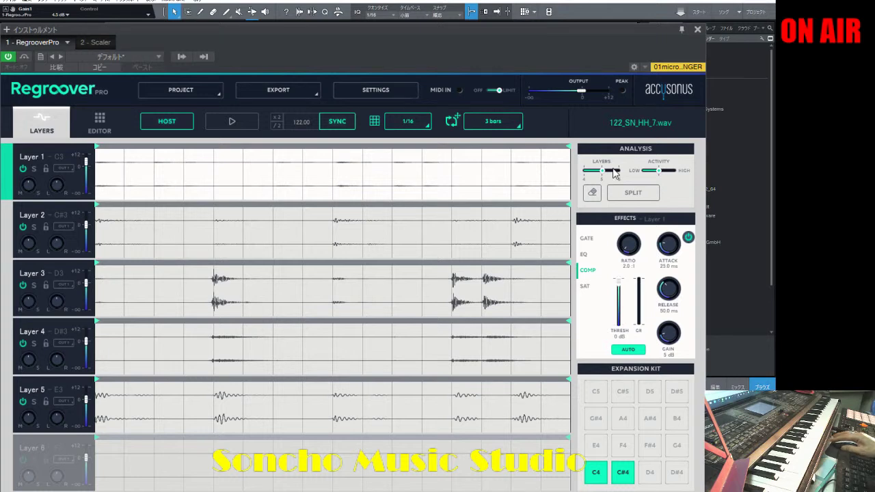
Step: Set the loop length to 1 bar
click(518, 123)
click(498, 164)
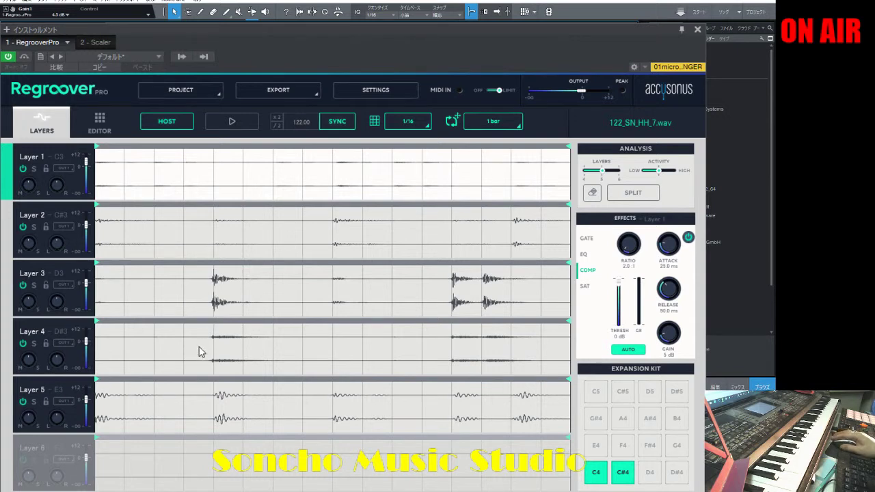
Step: Solo Layer 5, look over pad C4 in the pad editor, and unsolo the layer again
click(34, 404)
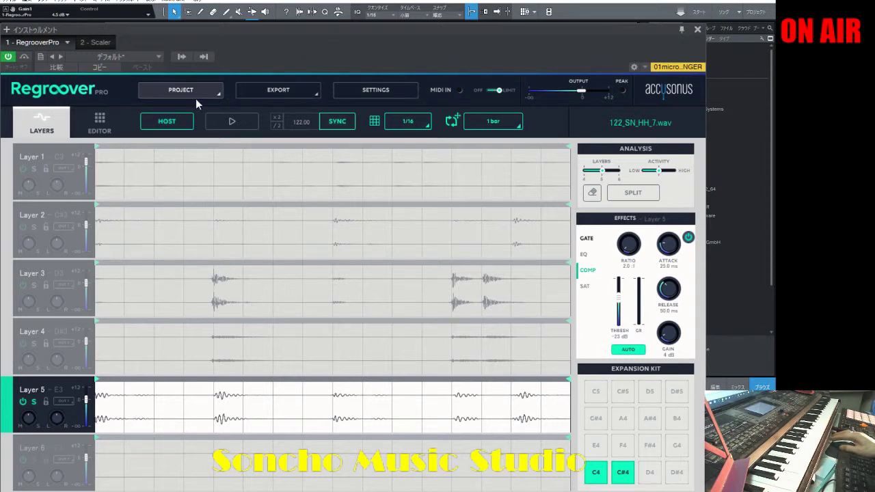
click(109, 116)
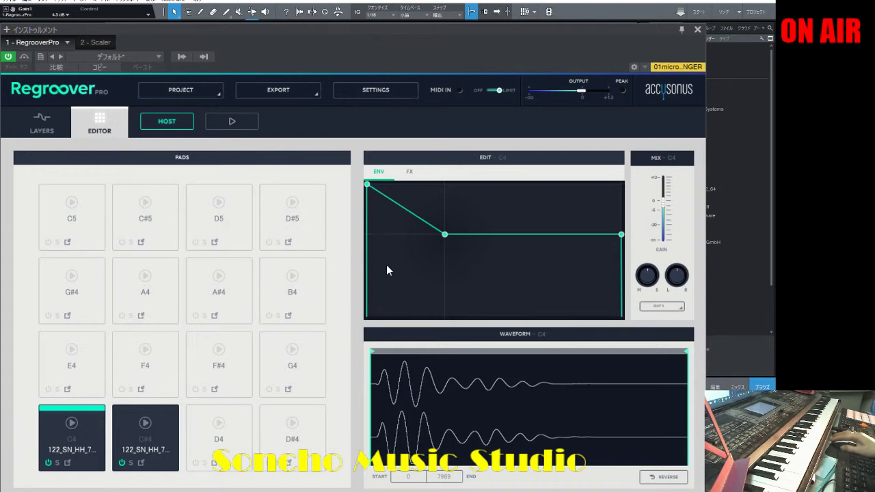
click(46, 119)
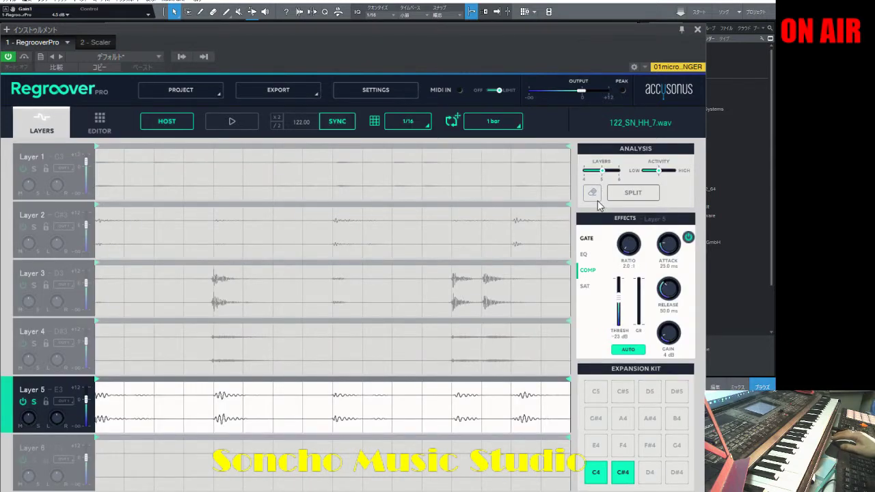
click(32, 402)
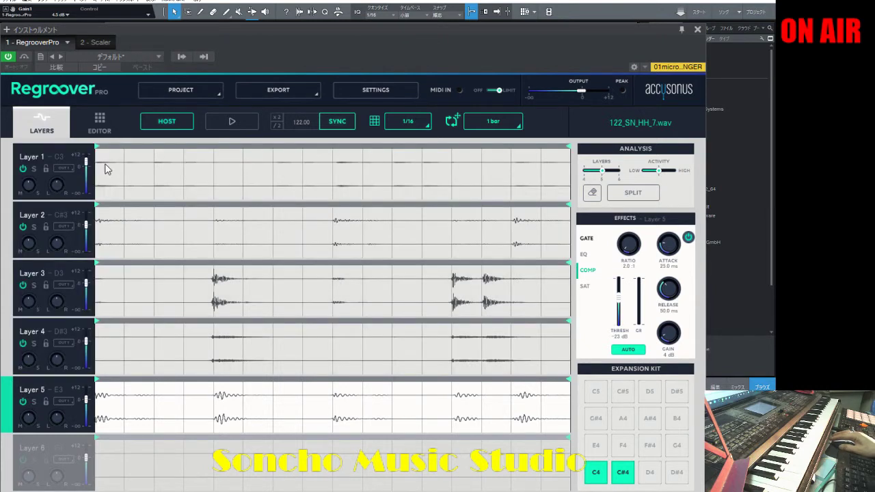